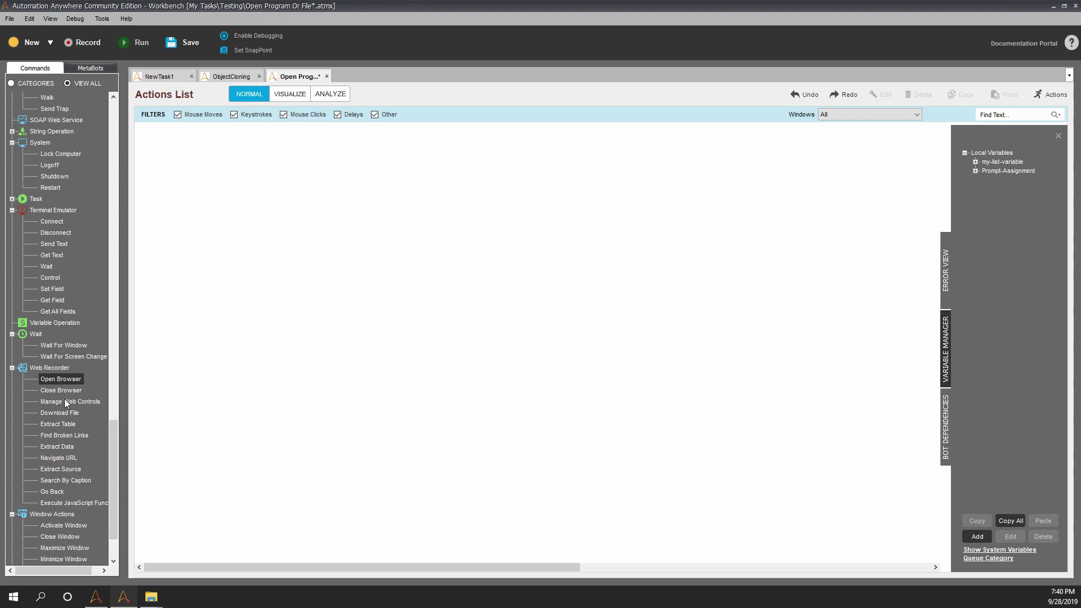
Add an Open Program/File command to the empty actions list
left_click_drag(109, 481, 116, 339)
left_click(66, 167)
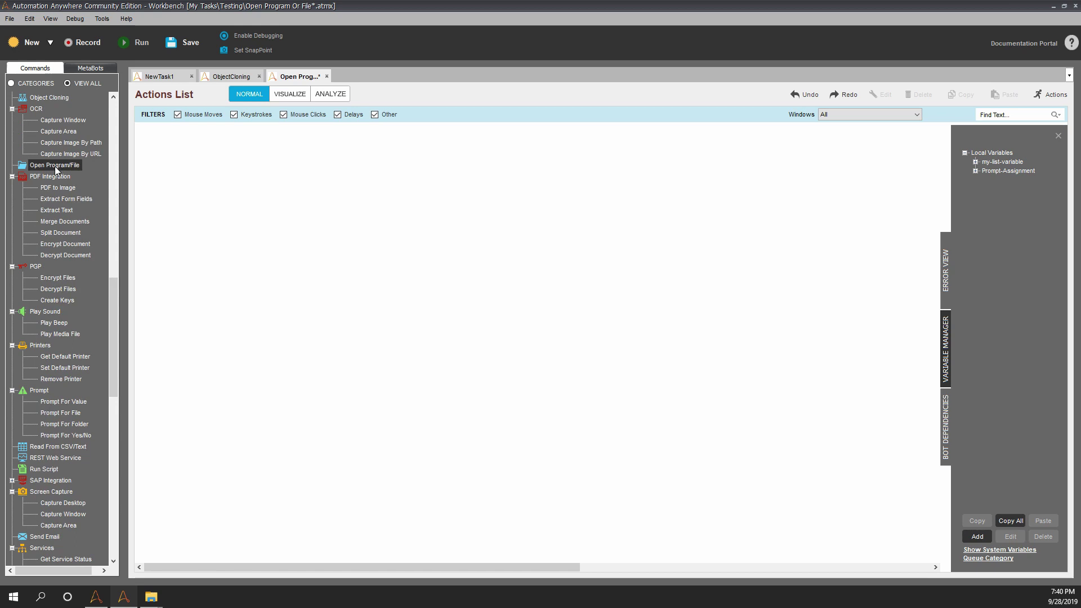
left_click_drag(46, 167, 226, 171)
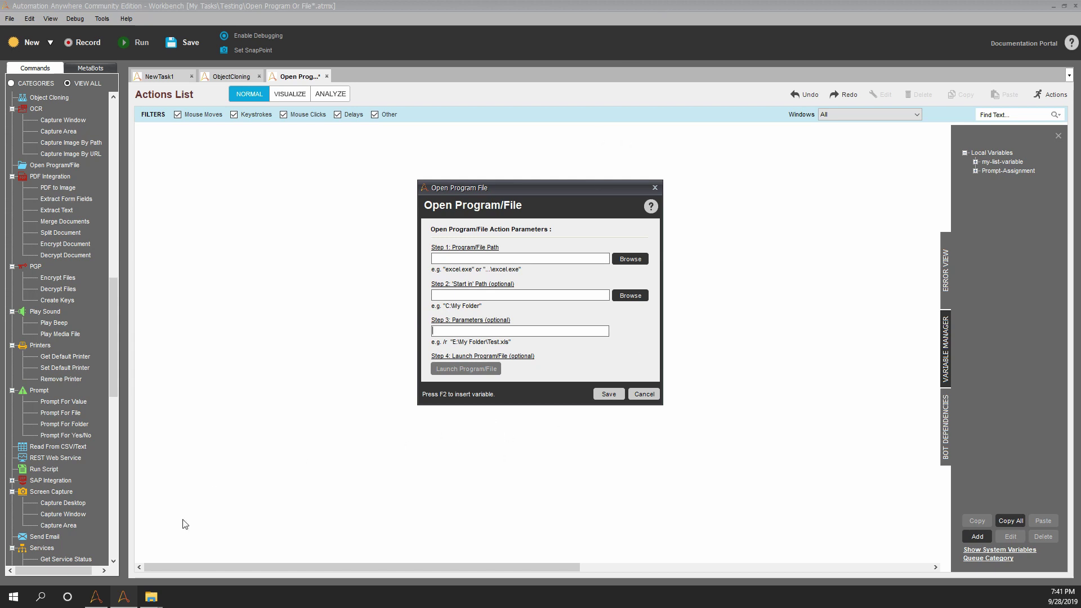
Set the program/file path to E:\RPA\Combined Files.txt, copying the folder path from File Explorer, and test-launch the file
mouse_move(150, 602)
left_click(190, 556)
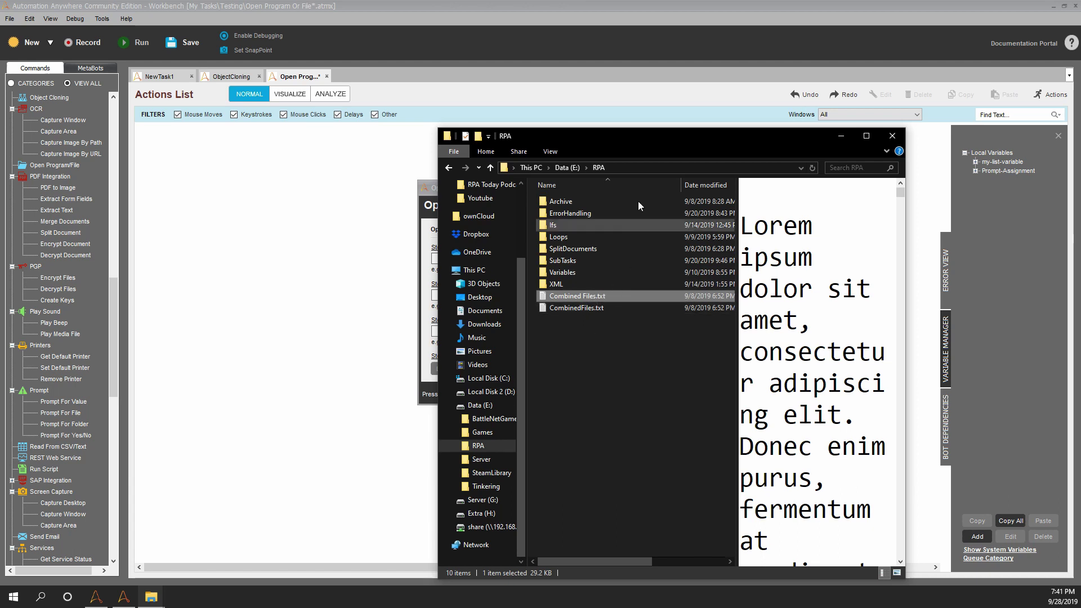
left_click(635, 167)
key("ctrl+c")
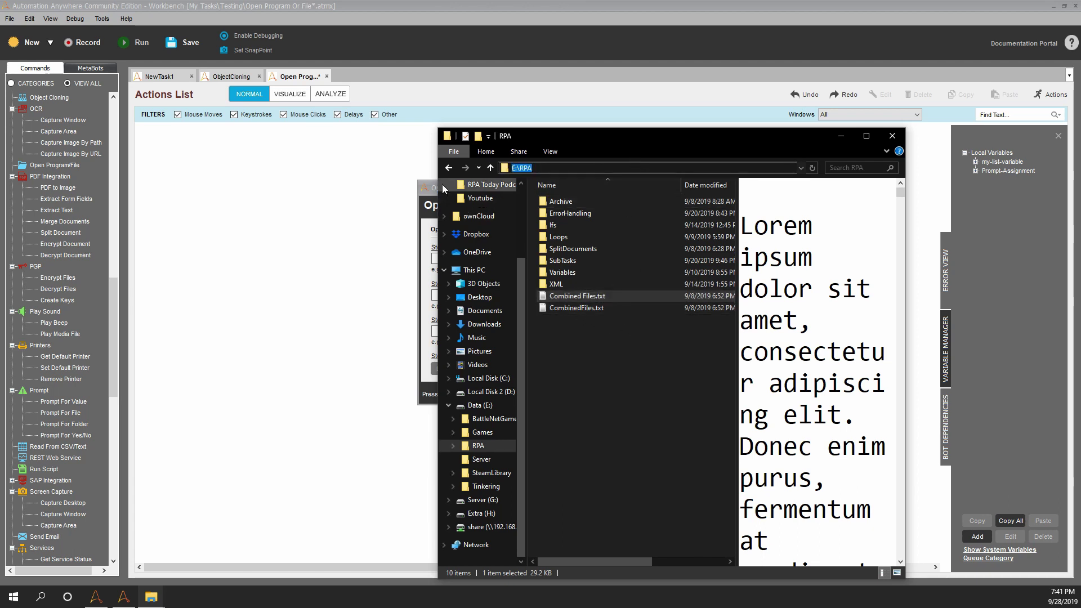
left_click(424, 188)
left_click(523, 299)
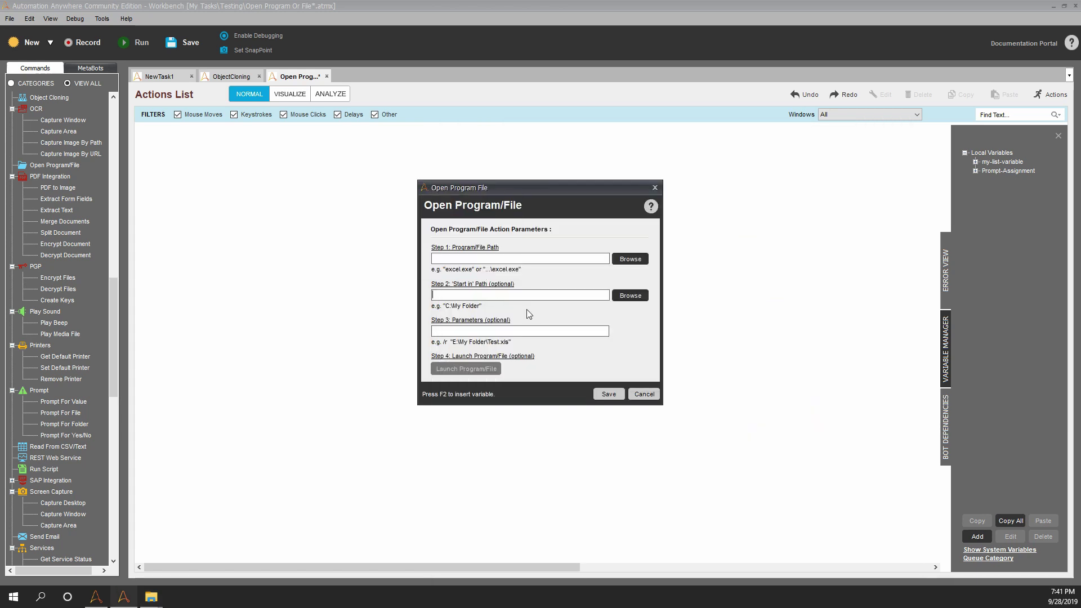
left_click(469, 259)
key("ctrl+v")
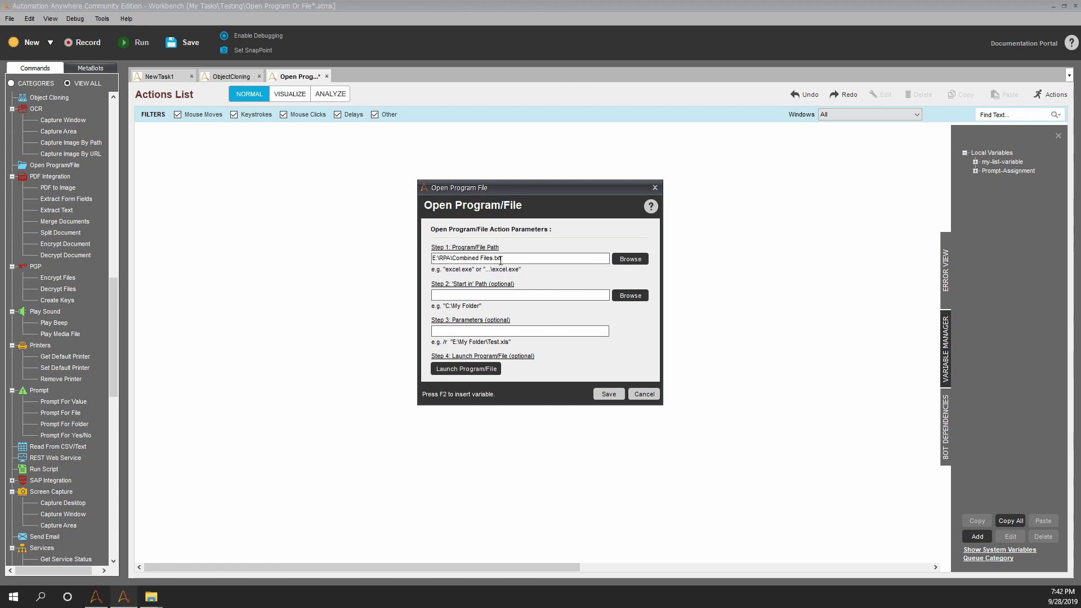
left_click(466, 369)
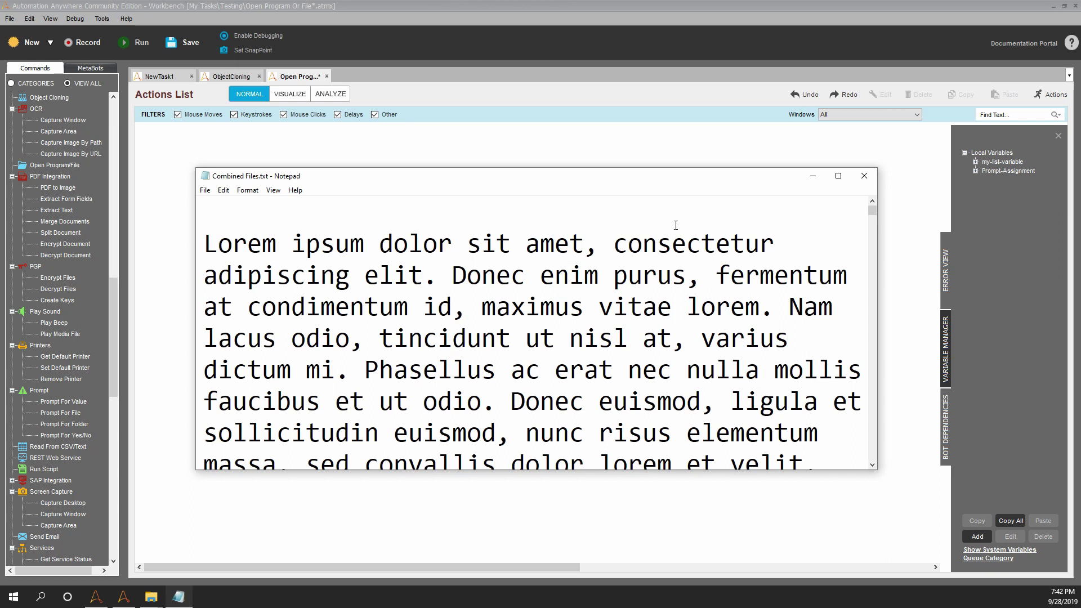
left_click(864, 176)
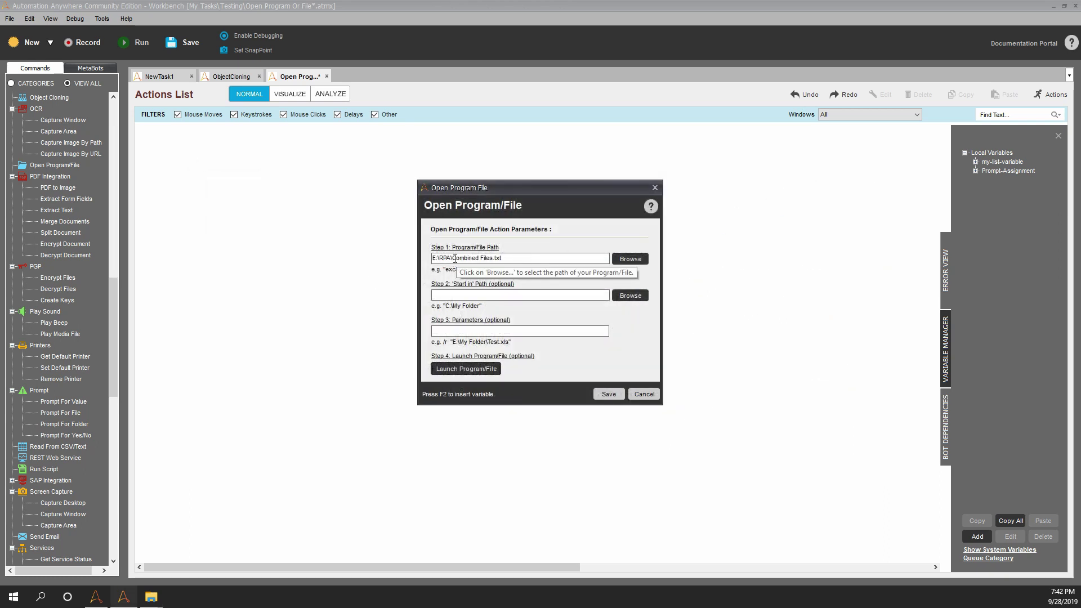
Split the path into Combined Files.txt as the program/file and E:\RPA as the 'Start in' path, and test-launch it
left_click_drag(455, 259, 390, 260)
key("ctrl+c")
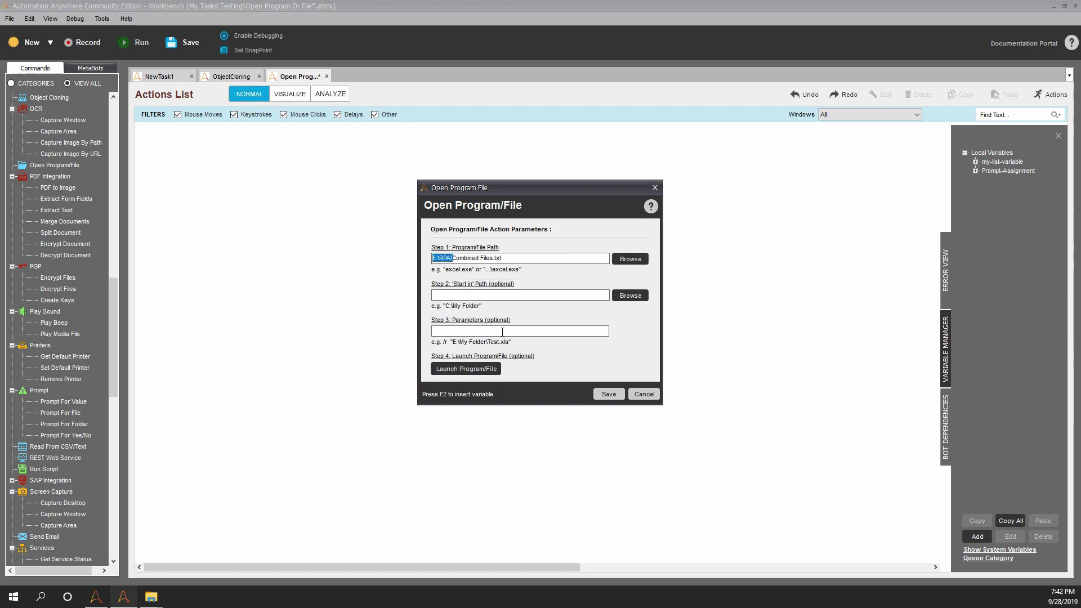
key("Delete")
key("ctrl+v")
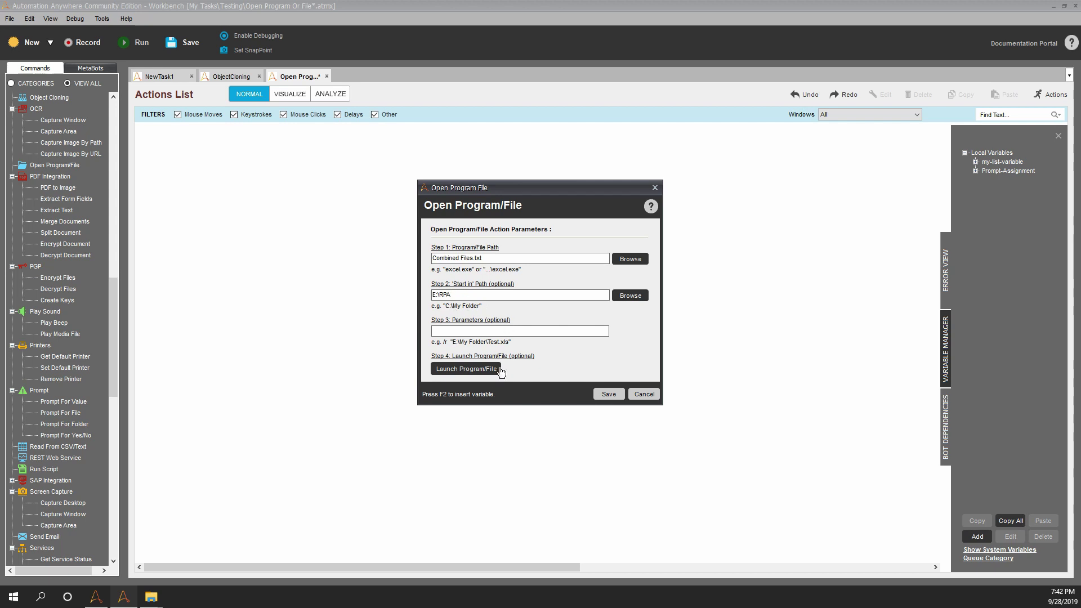
left_click(474, 369)
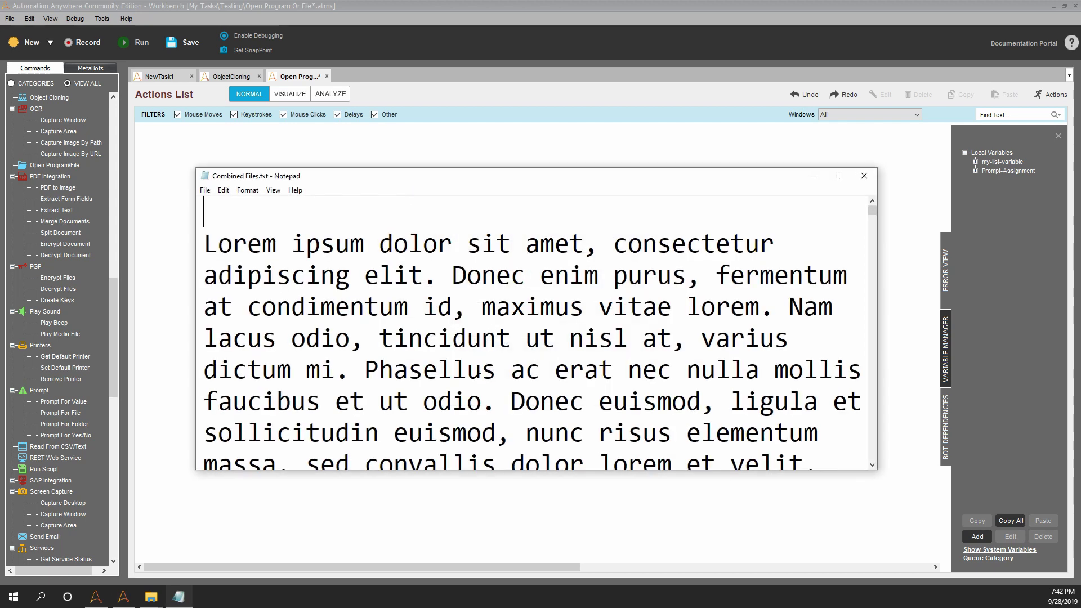
left_click(863, 176)
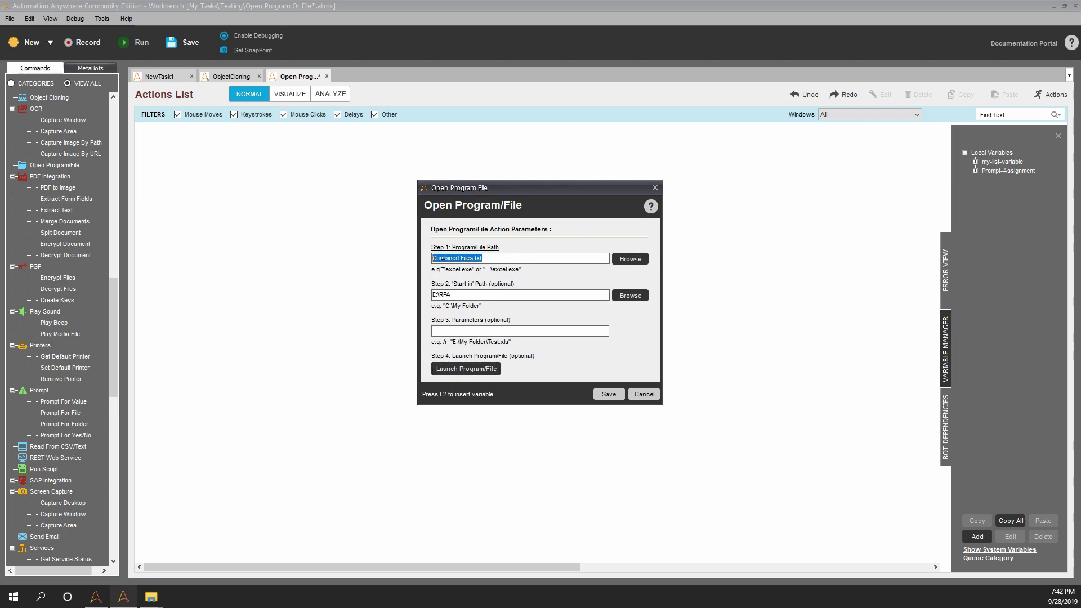
Recombine the folder and file name into E:\RPA\Combined Files.txt and move it to the parameters, leaving both path fields empty
left_click(473, 295)
left_click(502, 259)
key("ctrl+c")
key("Delete")
left_click(458, 295)
key("ctrl+v")
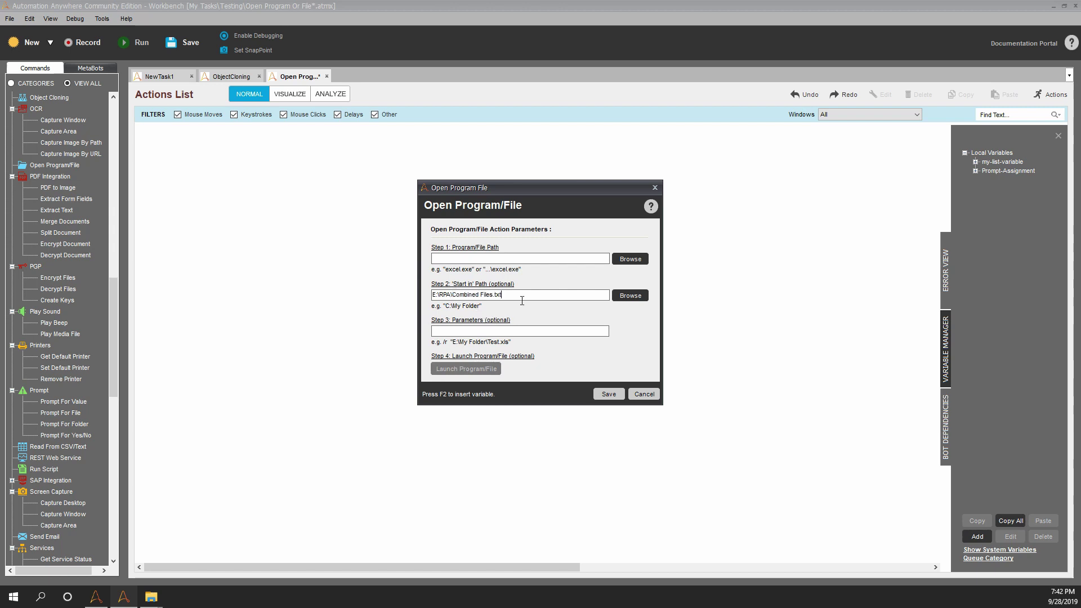
key("ctrl+a")
key("ctrl+x")
left_click(481, 331)
key("ctrl+v")
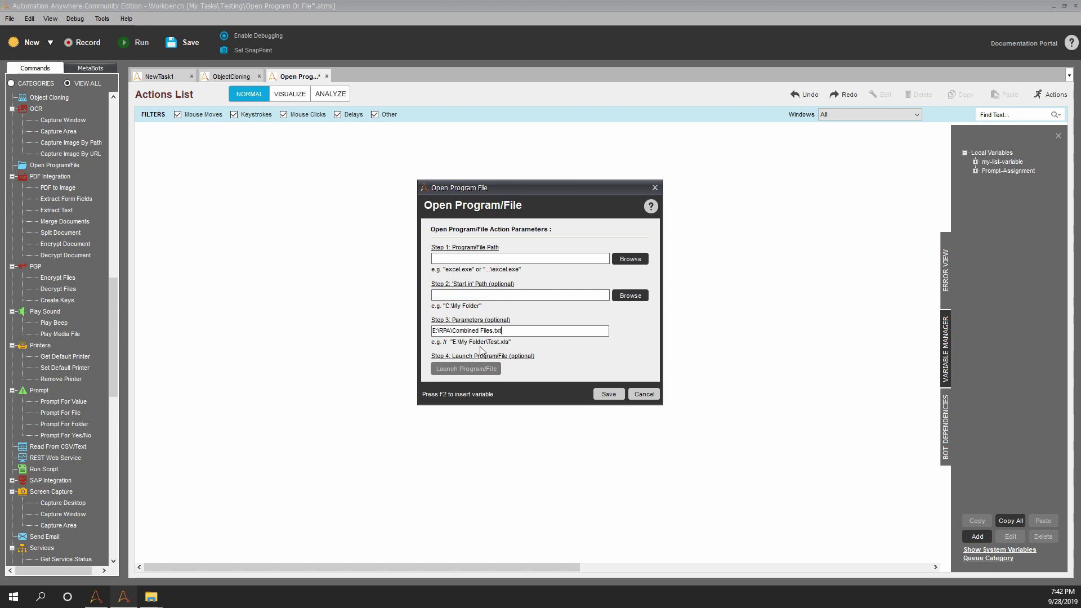
Set the 'Start in' path to C:\Program Files (x86)\Notepad++, copied from File Explorer, and the program path to notepad++.exe
left_click(461, 261)
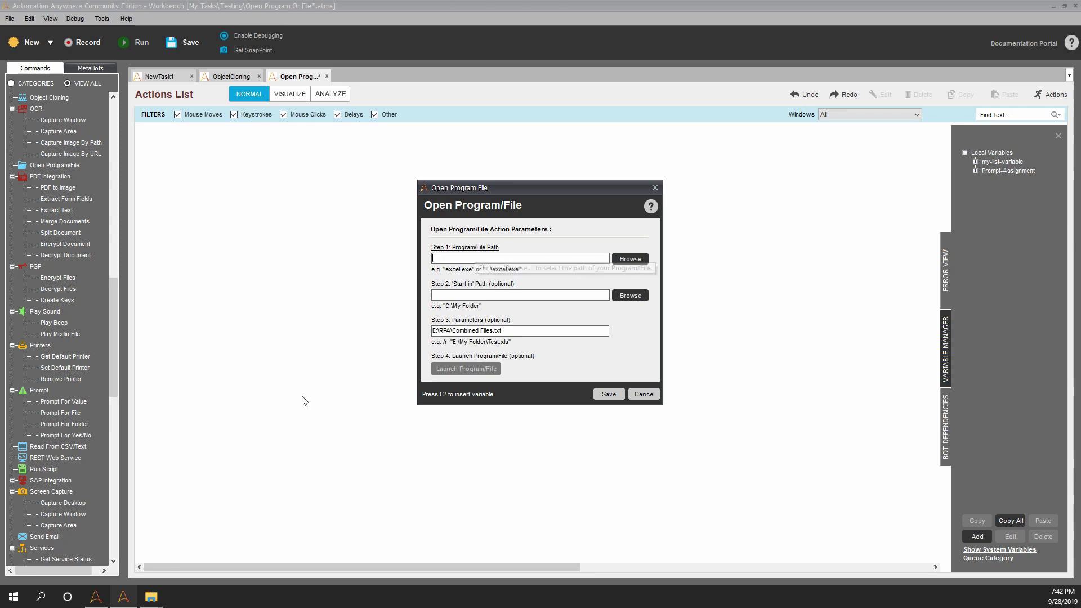
mouse_move(151, 597)
left_click(140, 555)
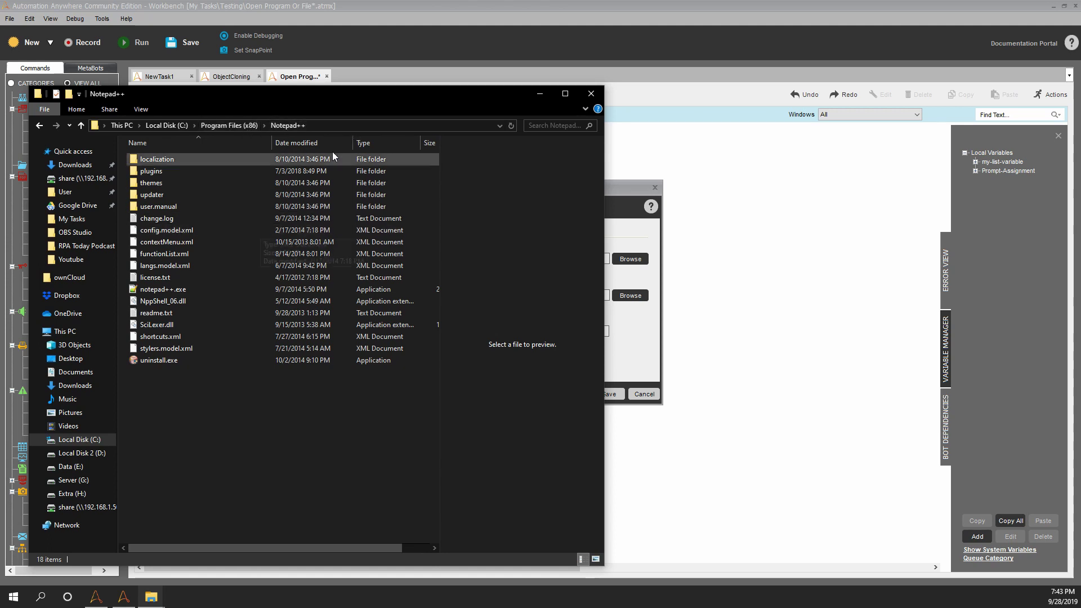
left_click(326, 125)
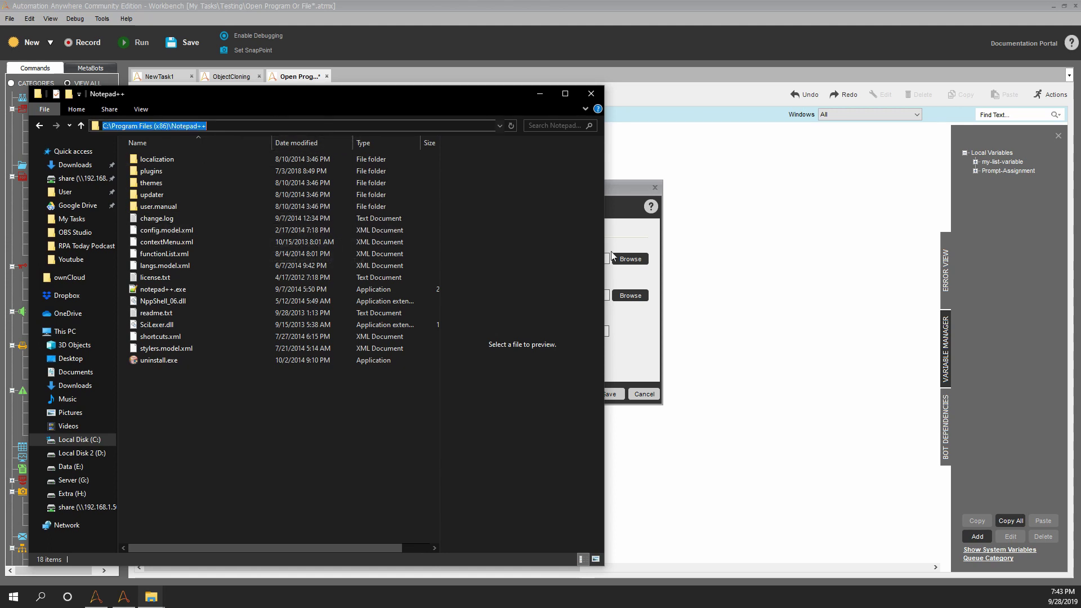
left_click(607, 295)
key("ctrl+v")
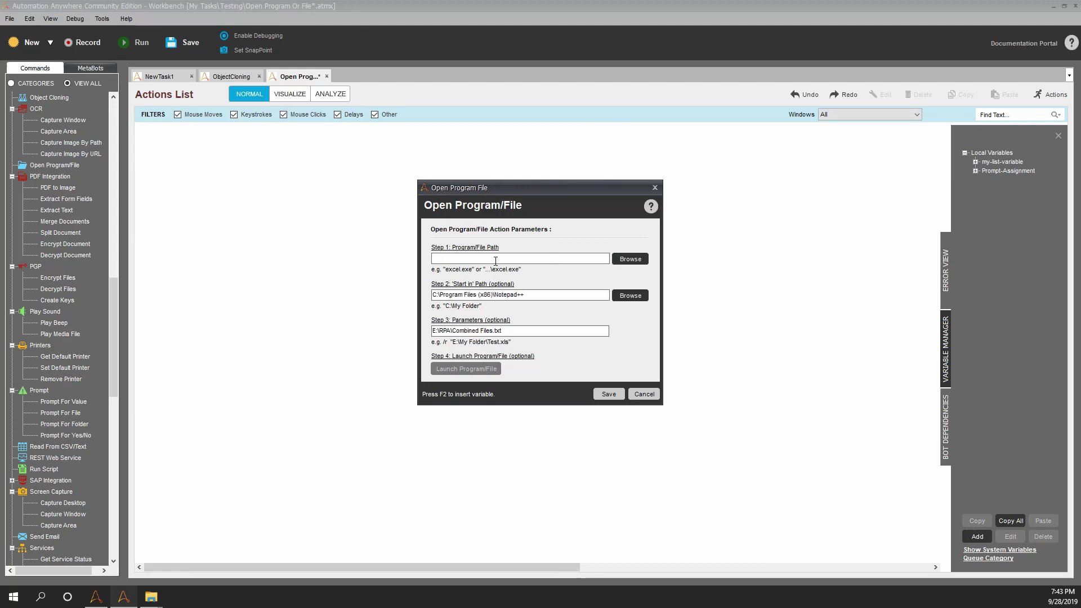
type("notepad++.exe")
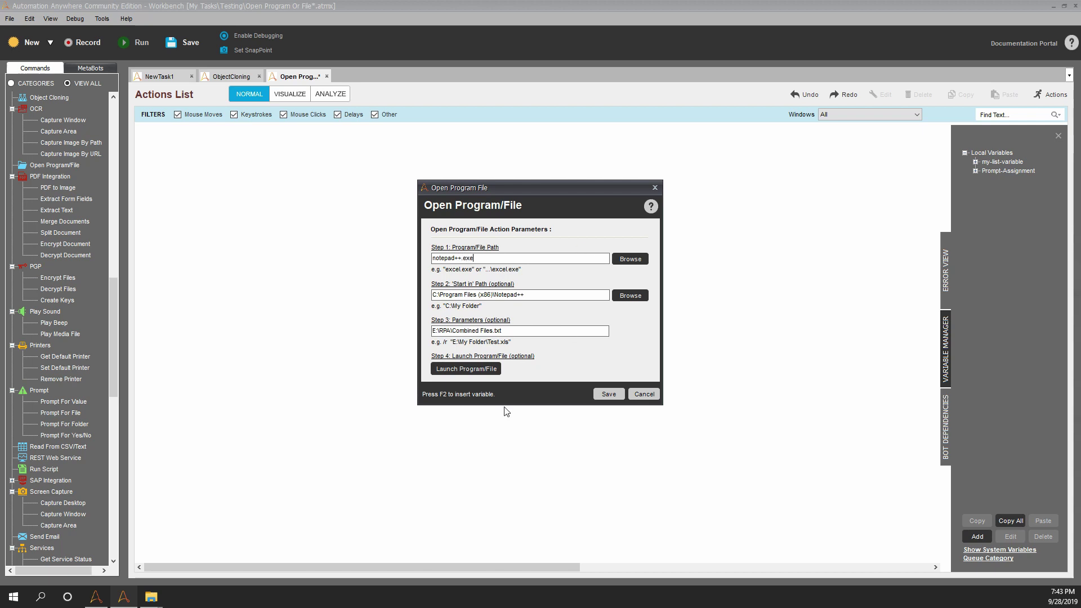
Clear the parameters and test-launch Notepad++ on its own, closing the Combined Files.txt tab before relaunching
left_click_drag(502, 331, 353, 325)
key("BackSpace")
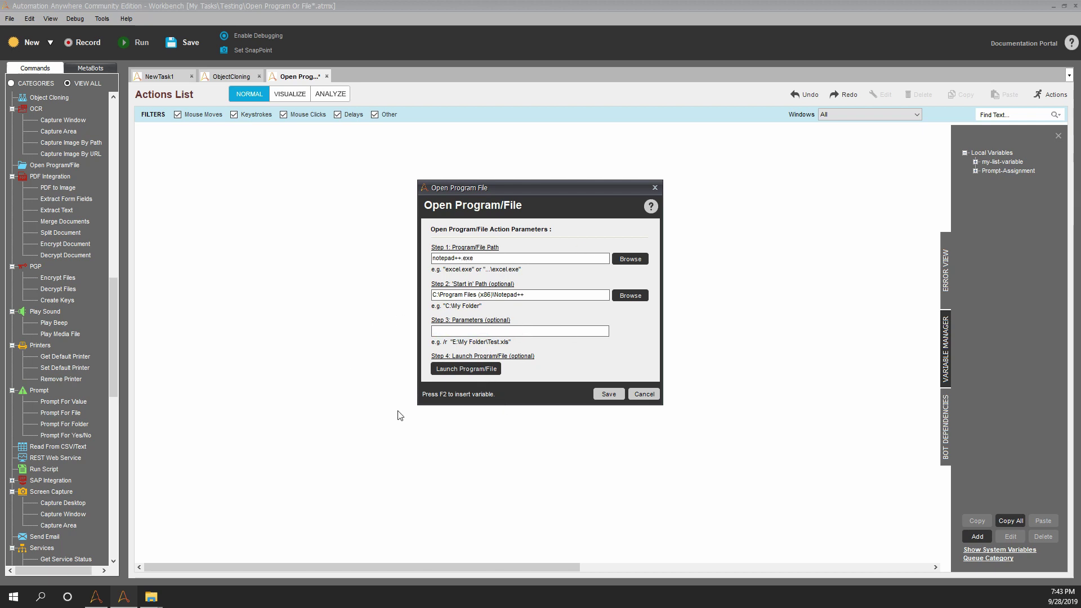
left_click(458, 371)
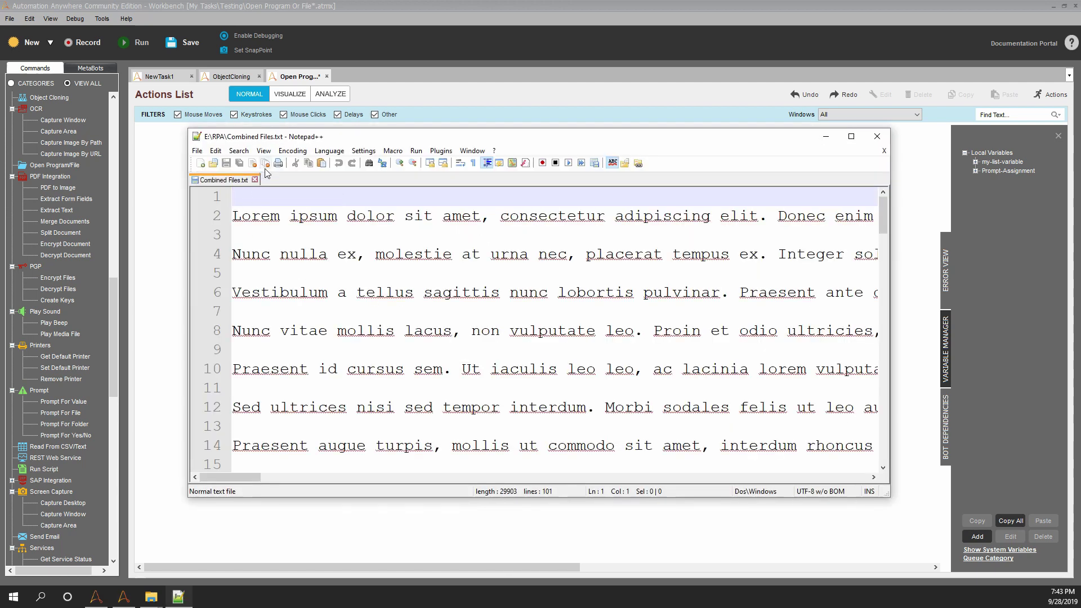
left_click(255, 179)
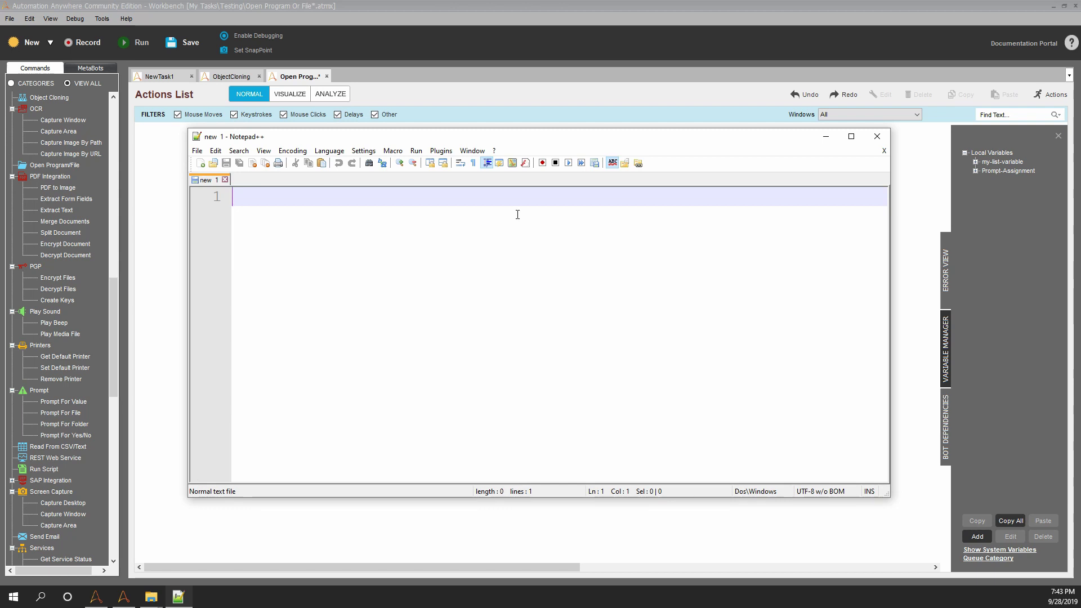
left_click(877, 137)
left_click(466, 369)
left_click(877, 138)
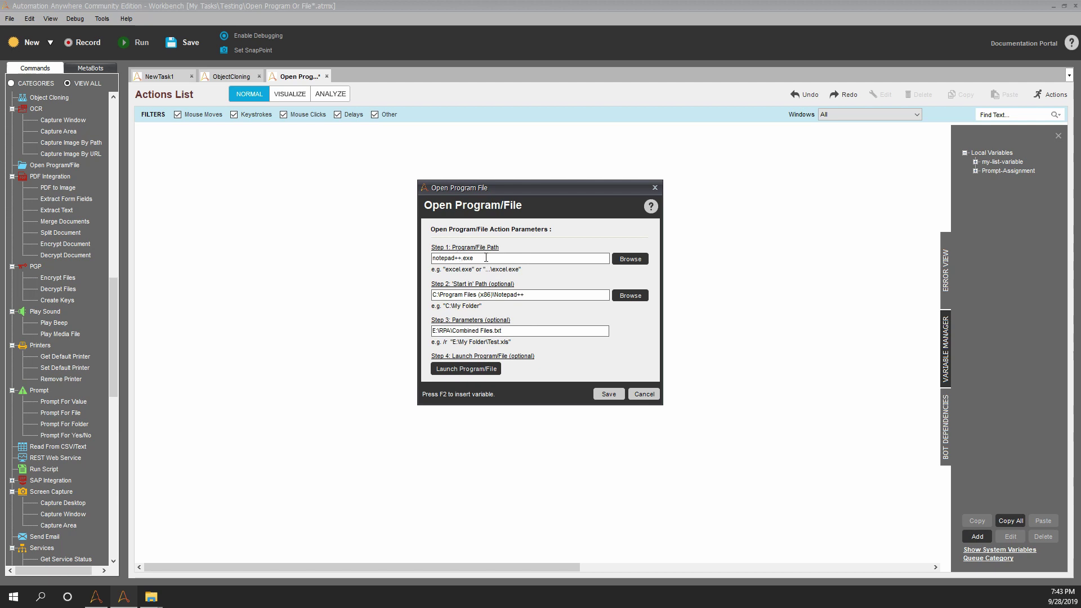
Test-launch notepad++.exe with E:\RPA\Combined Files.txt as the parameter, close it, and save the action
left_click_drag(484, 258, 374, 259)
left_click_drag(510, 331, 374, 334)
left_click(457, 372)
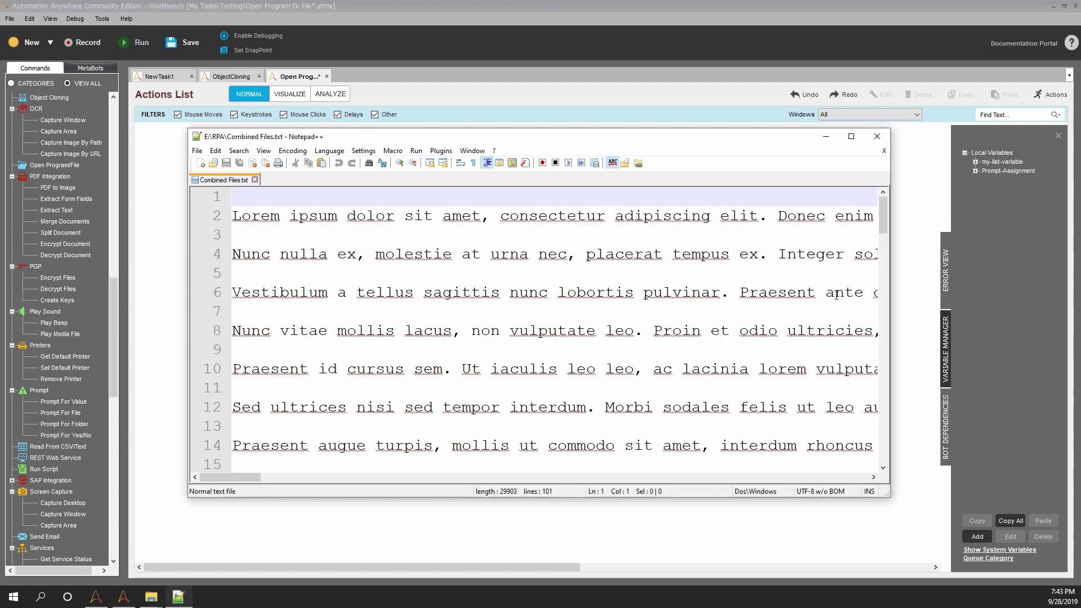
left_click(881, 142)
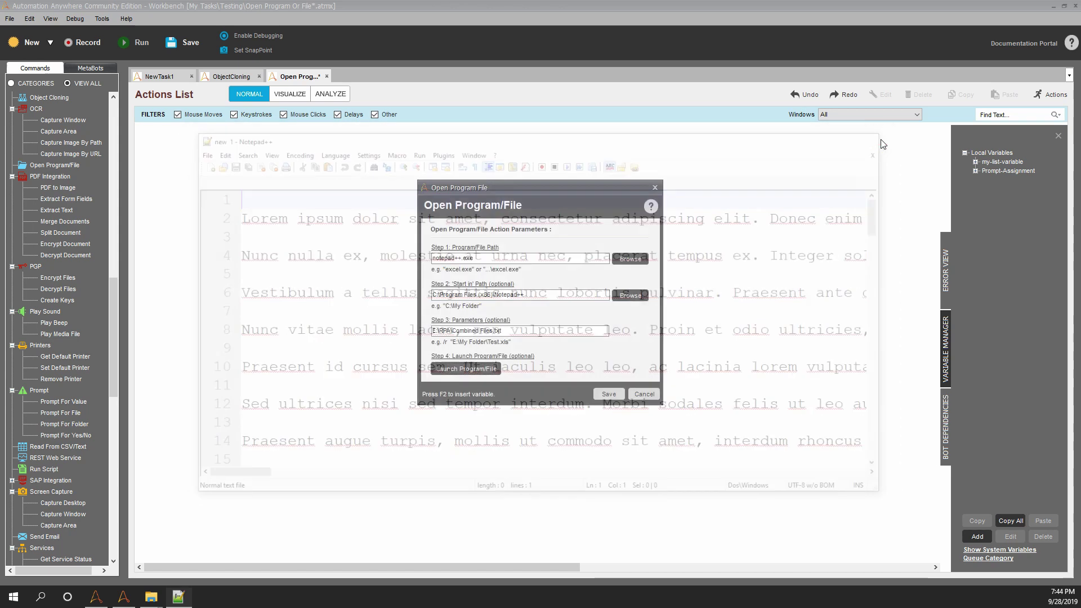
left_click(607, 394)
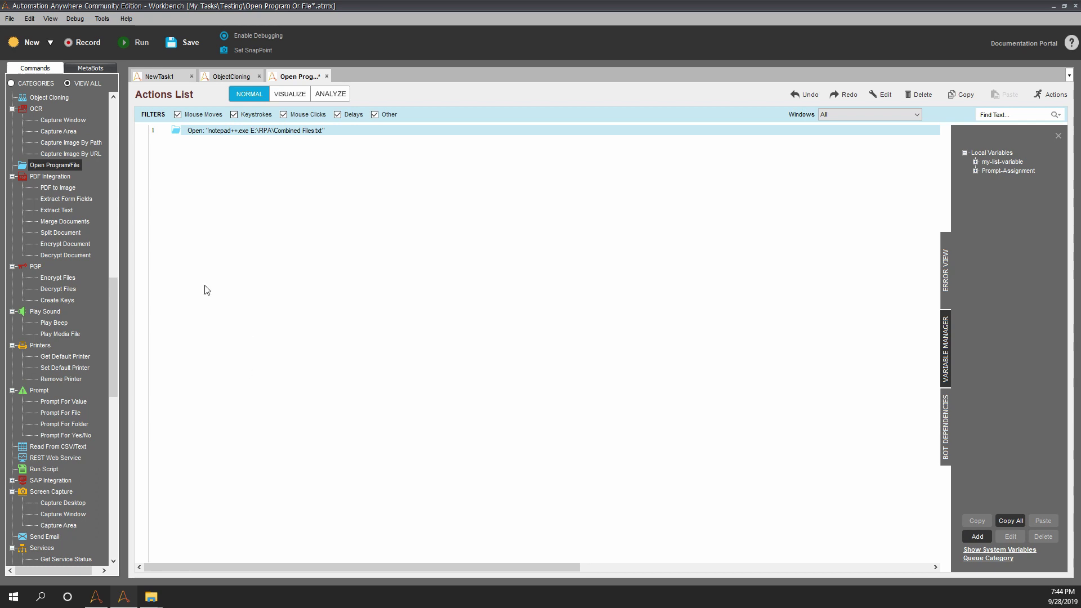
Add a second Open Program/File command with cmd.exe as the program path, test-launch it, and close the command window
left_click_drag(54, 165, 284, 201)
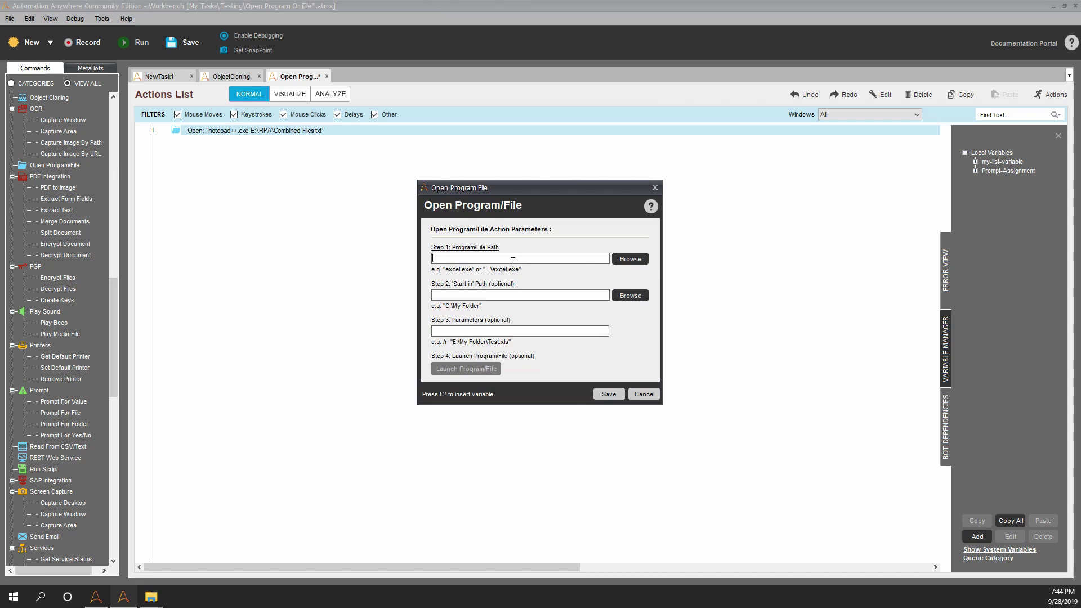
type("cmd.exe")
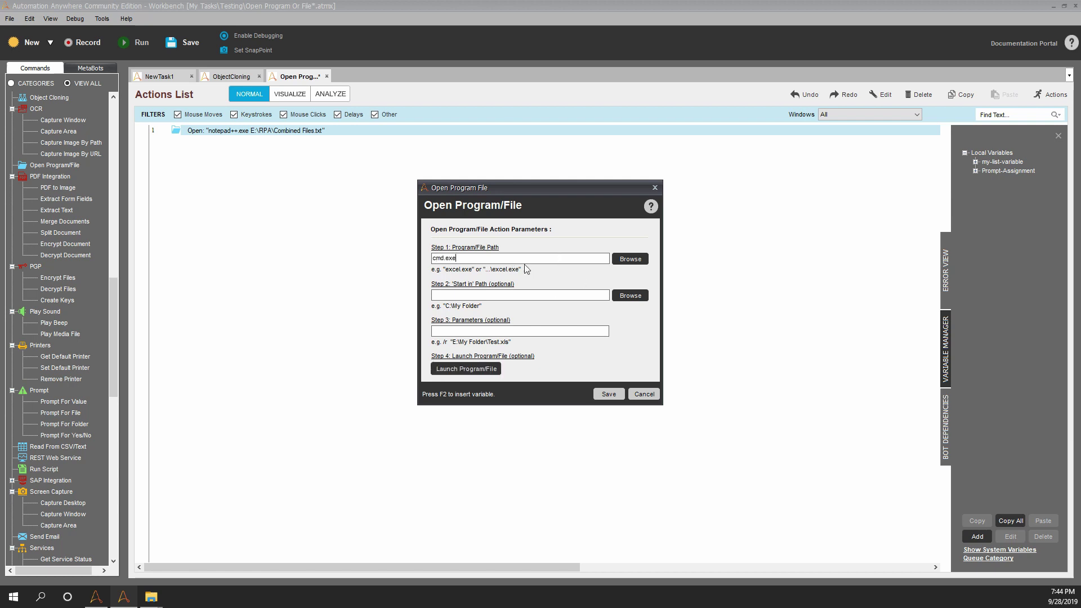
left_click(480, 375)
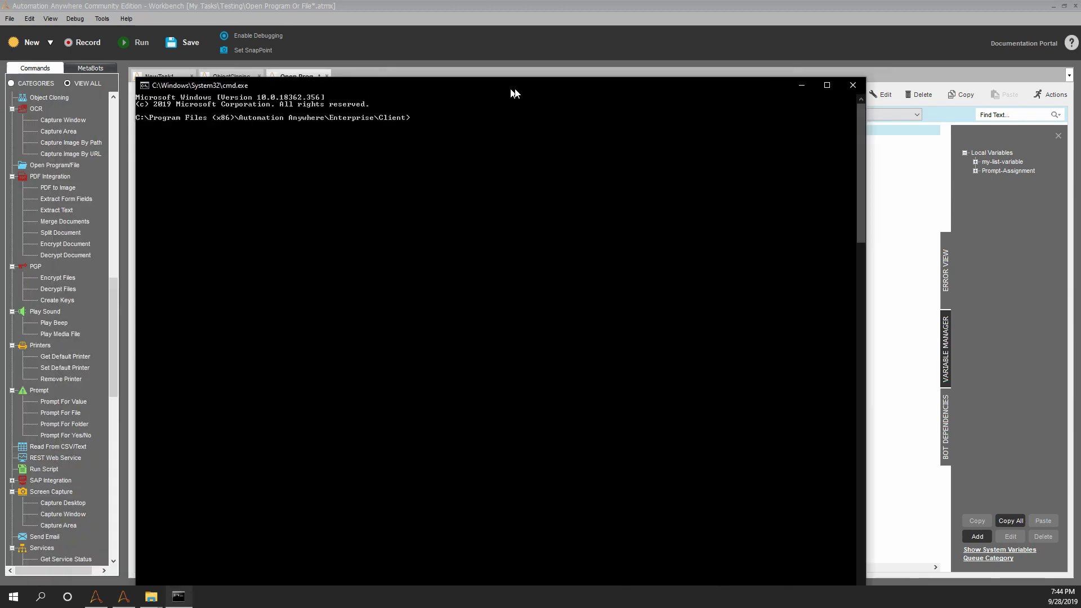
left_click_drag(514, 82, 700, 65)
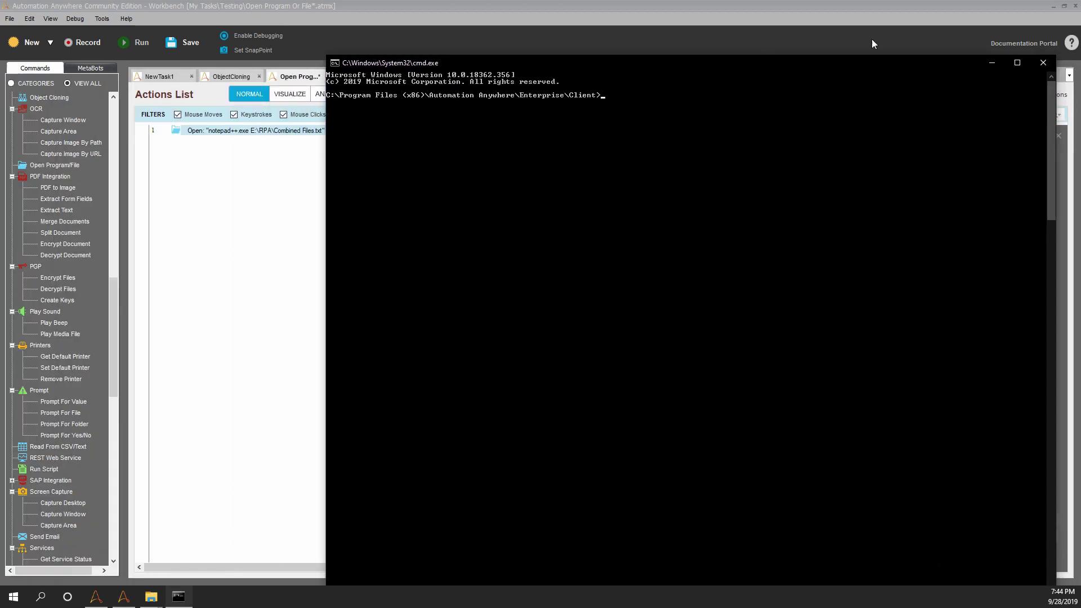
left_click(1042, 63)
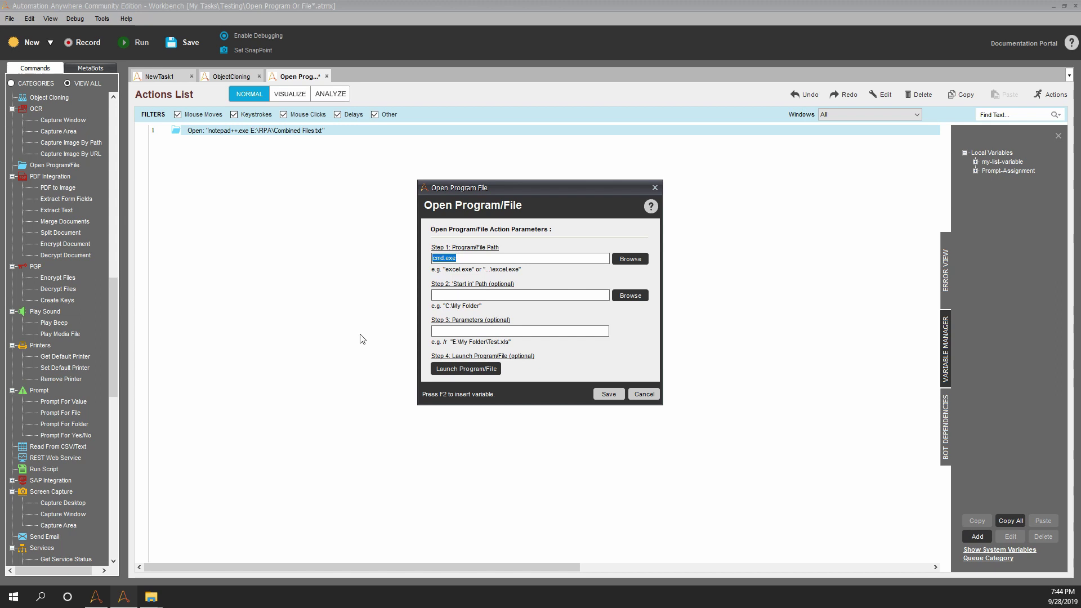
Set the second command's program path to taskkill.exe and its parameters to /f /im notepad++.exe
key("BackSpace")
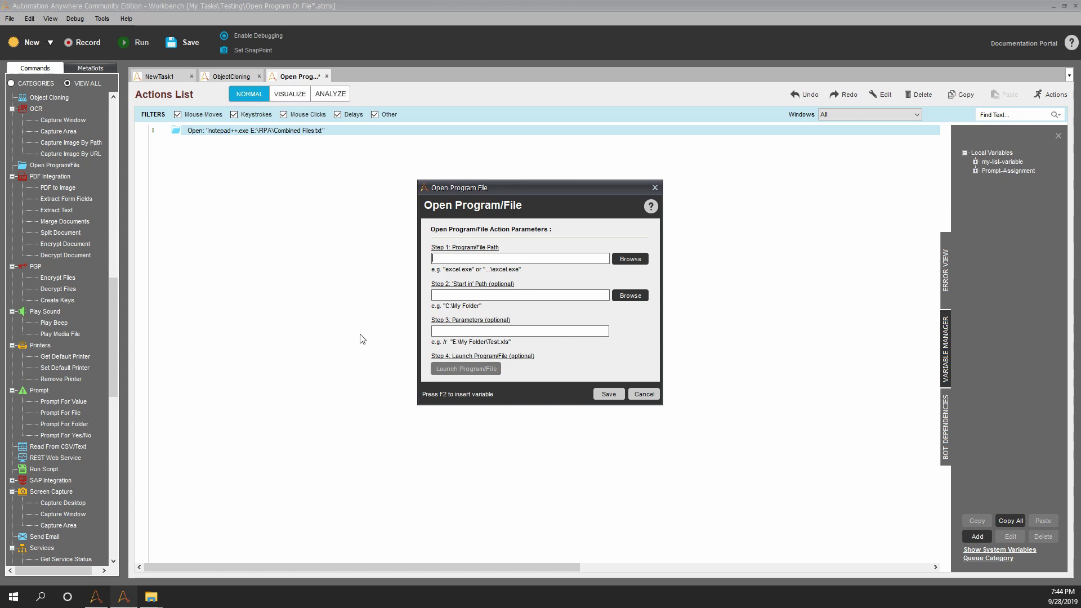
type("taskk")
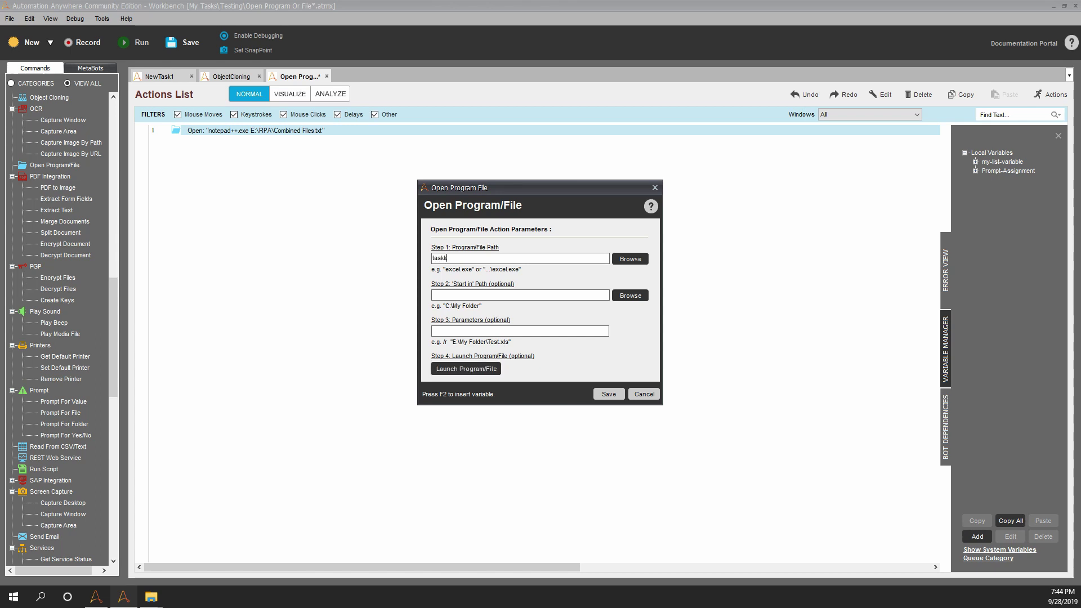
type("ill")
type(".e")
type("note")
type("pad++.exe")
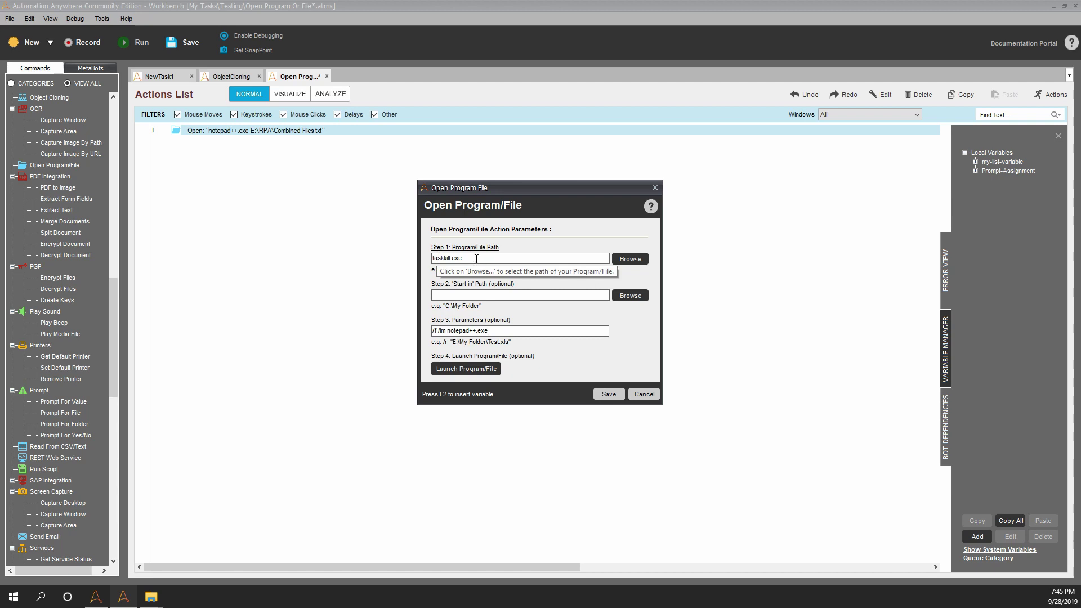
double_click(434, 331)
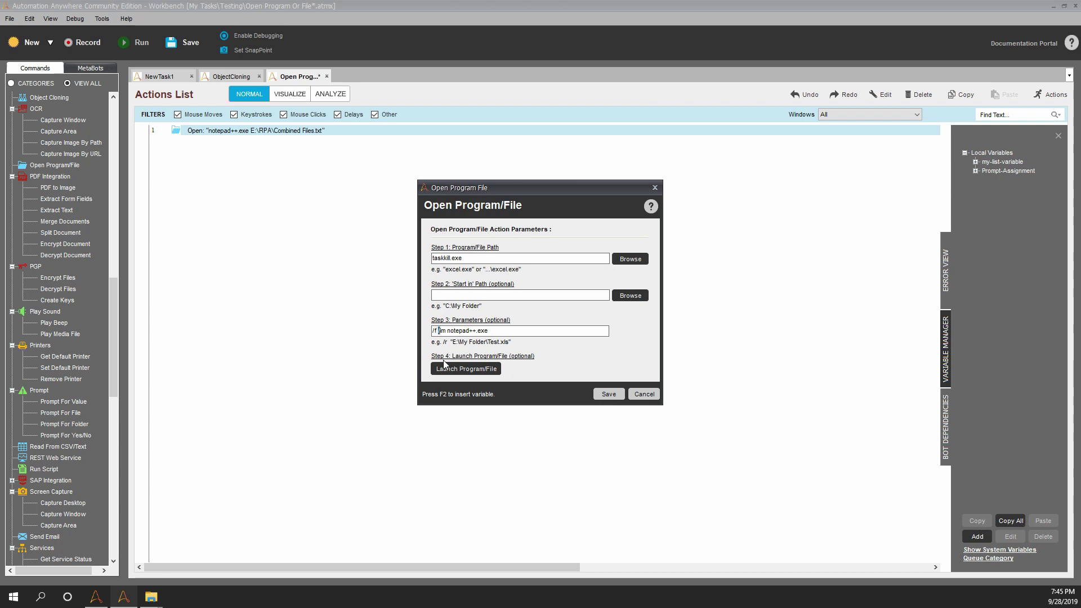
Review the /im switch and the notepad++.exe process name in the taskkill command's parameters
key("shift+Right")
key("shift+Right")
key("shift+Right")
key("Right")
key("shift+Right")
key("shift+Right")
key("shift+Right")
key("shift+Right")
key("shift+Right")
key("shift+Right")
key("shift+Right")
key("shift+Right")
key("shift+Right")
key("shift+Right")
key("shift+Right")
key("shift+Right")
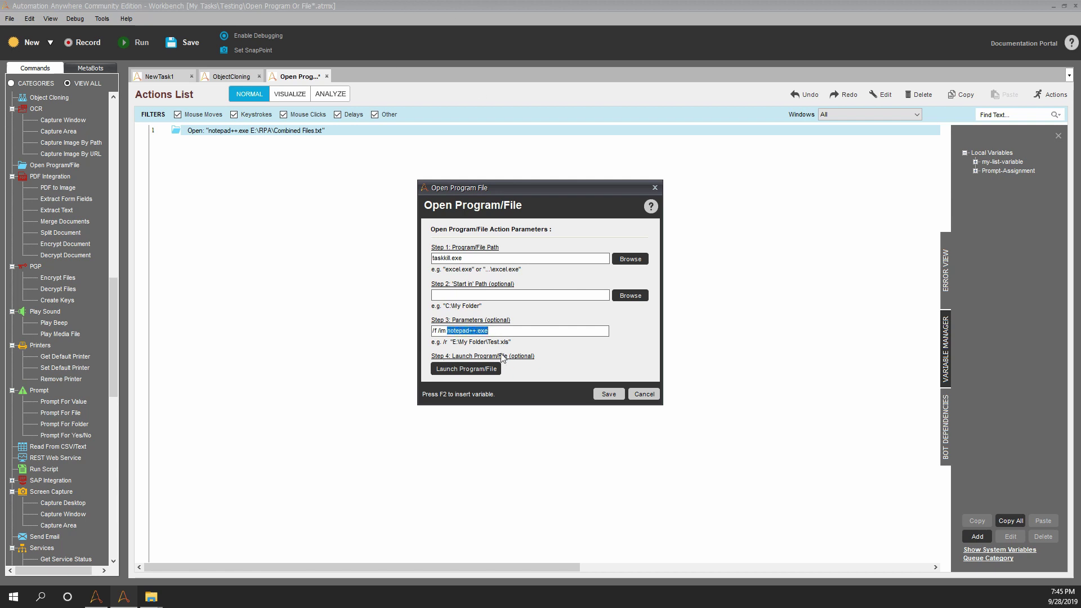
Save the taskkill.exe Open Program/File action and review both commands in the actions list
left_click(609, 395)
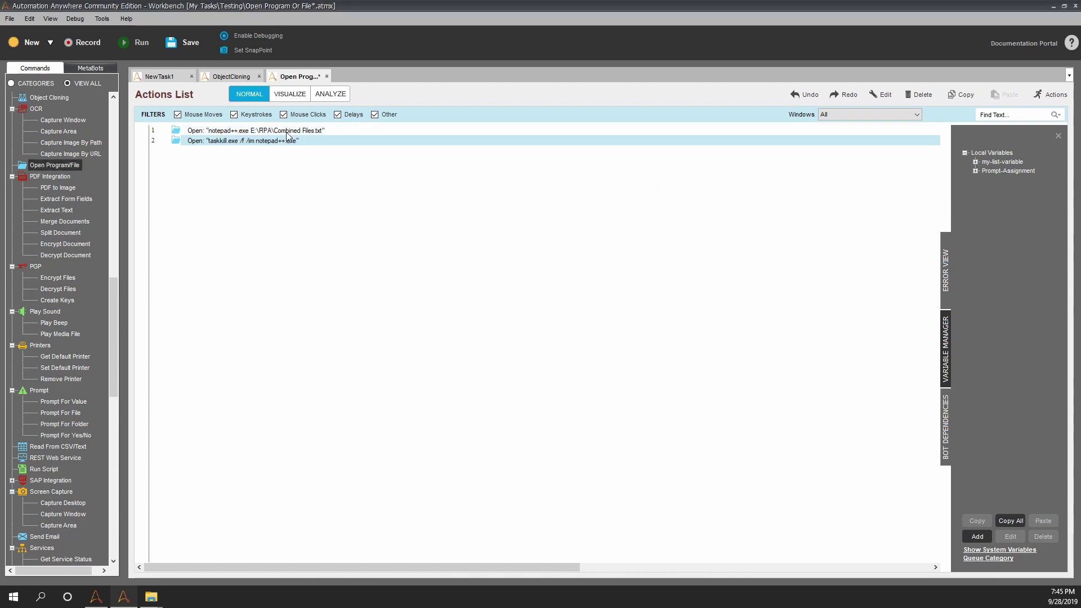
left_click(287, 132)
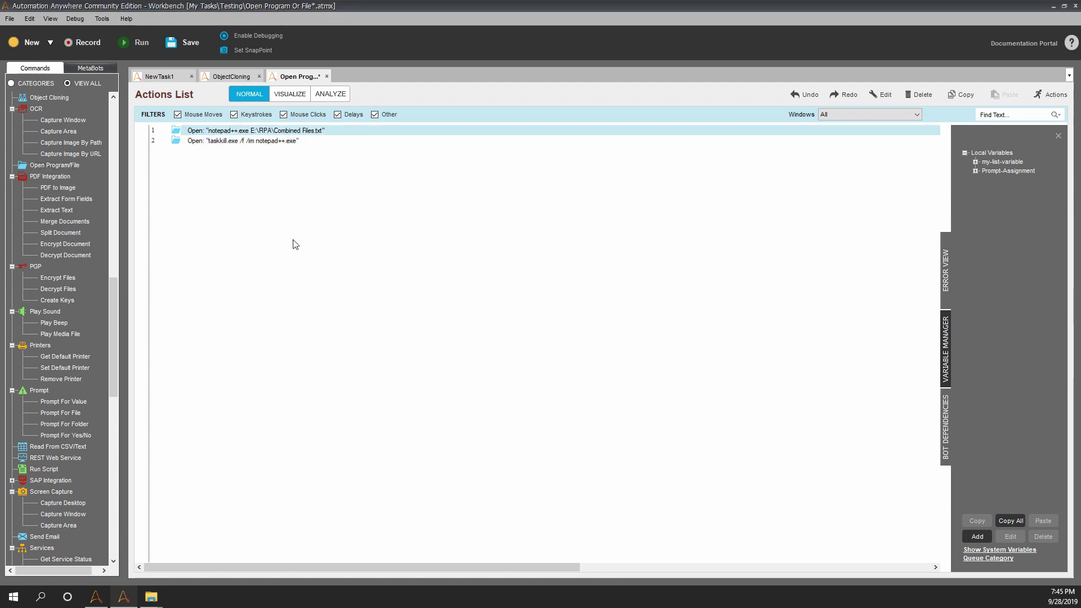
left_click(283, 144)
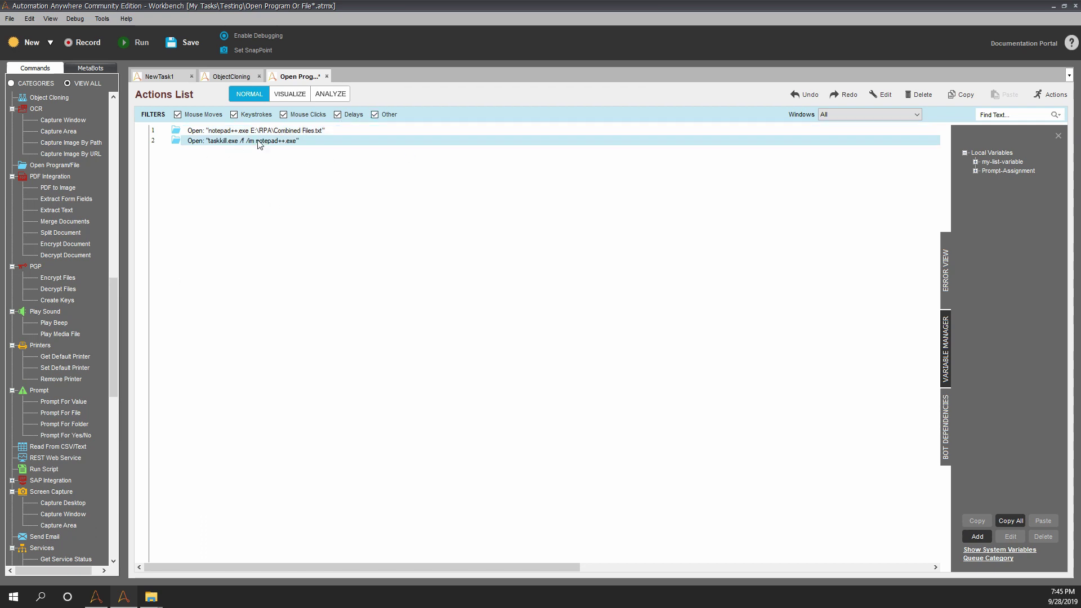
Insert a regular Delay of 500 milliseconds between the Notepad++ open command and the taskkill command
left_click_drag(116, 319, 113, 147)
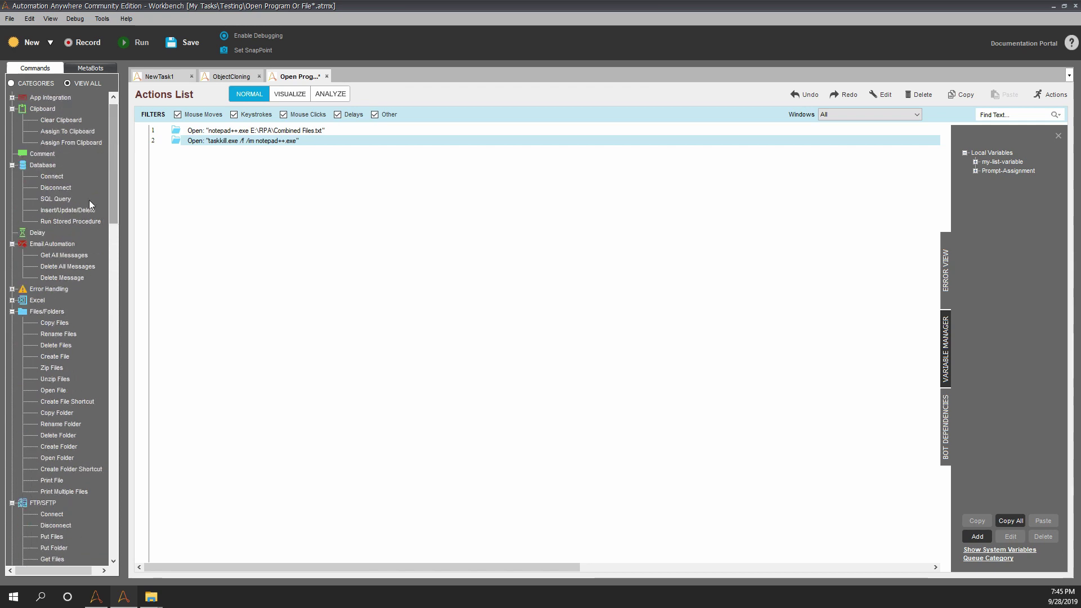
left_click_drag(37, 233, 232, 133)
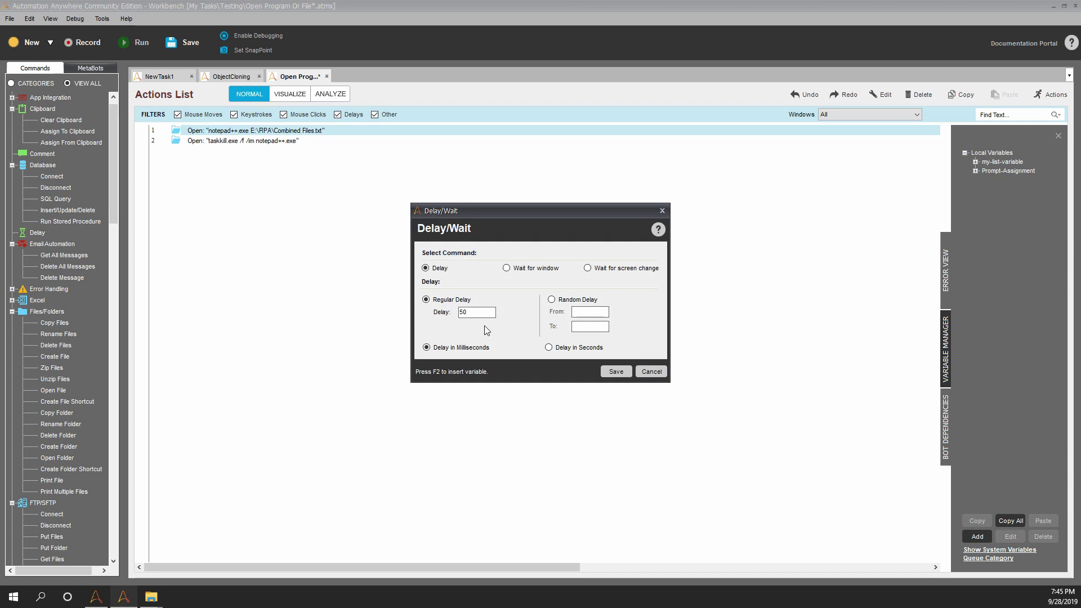
type("00")
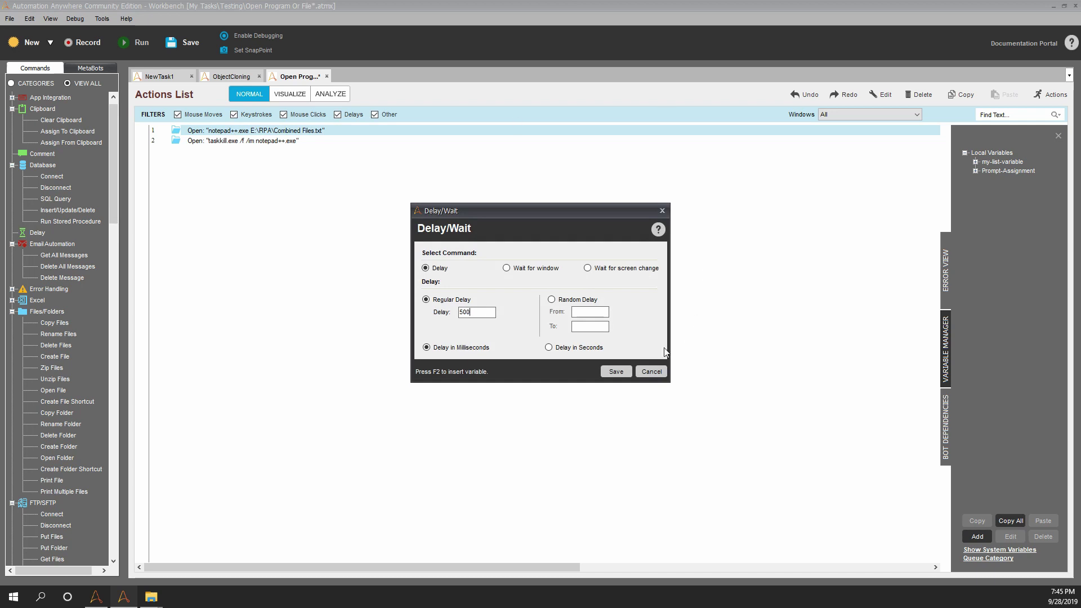
left_click(619, 372)
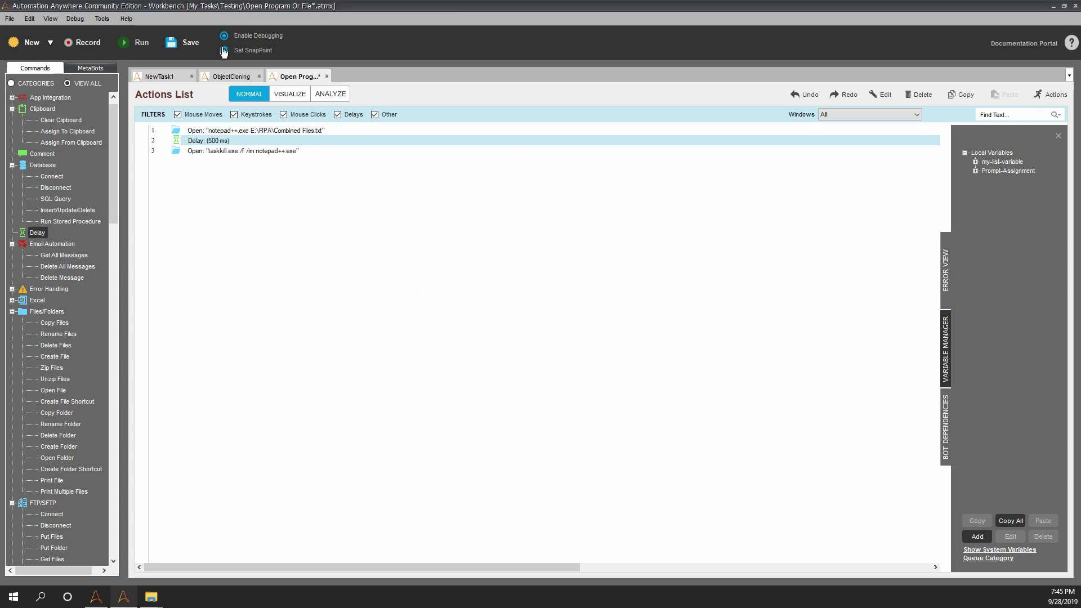
Save the task and run it to test opening the text file and killing Notepad++
left_click(183, 43)
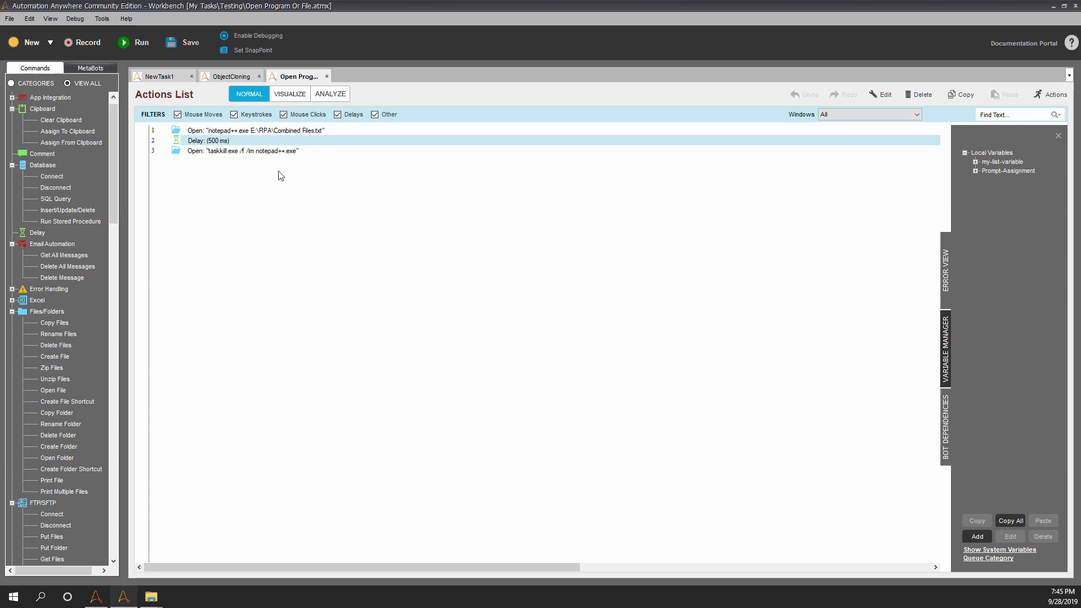
left_click(133, 47)
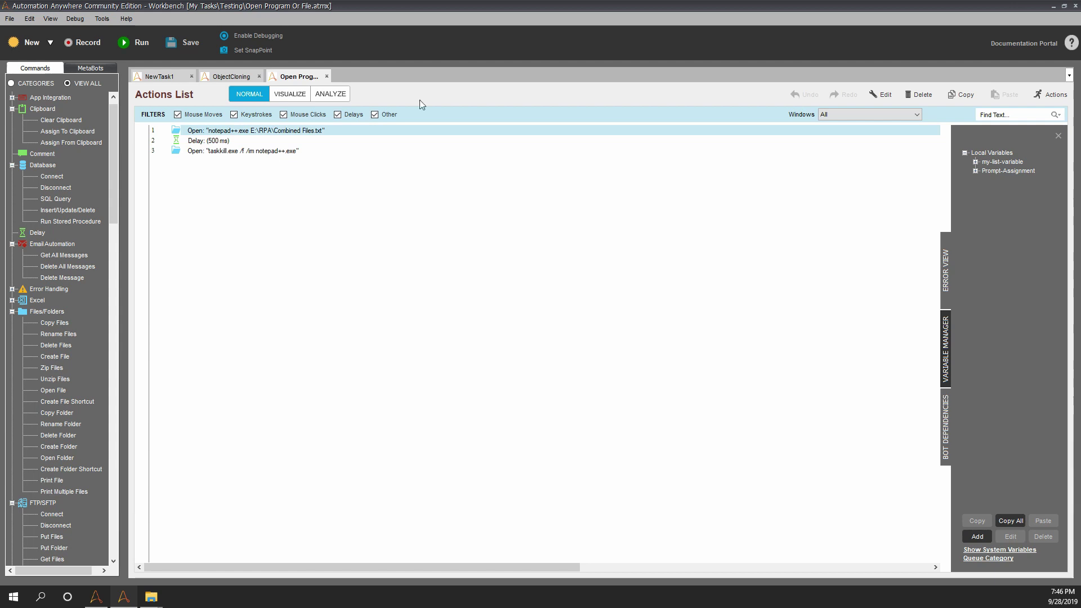
left_click(269, 151)
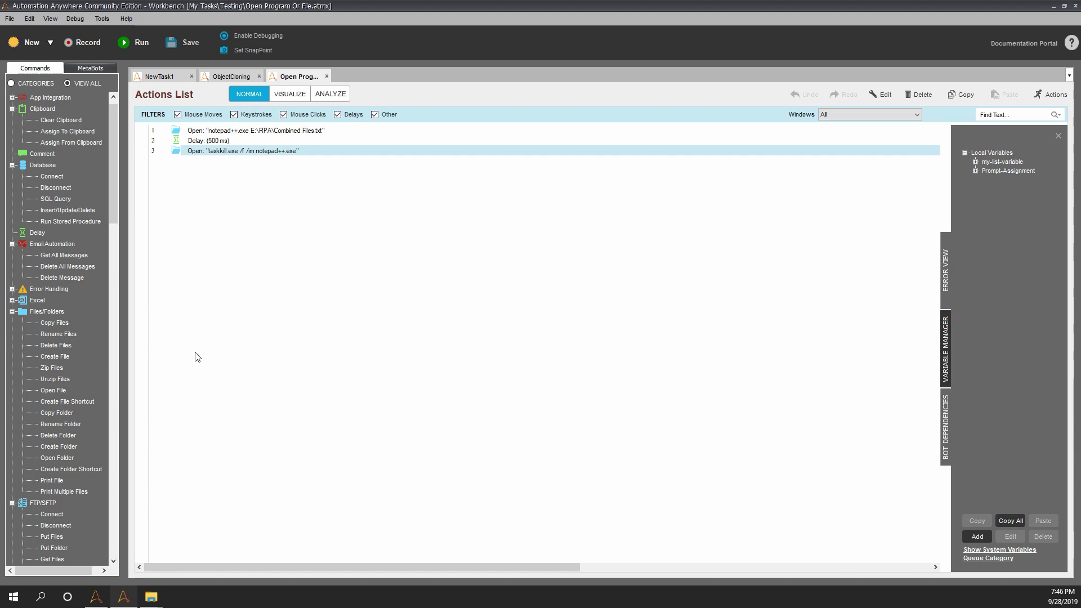